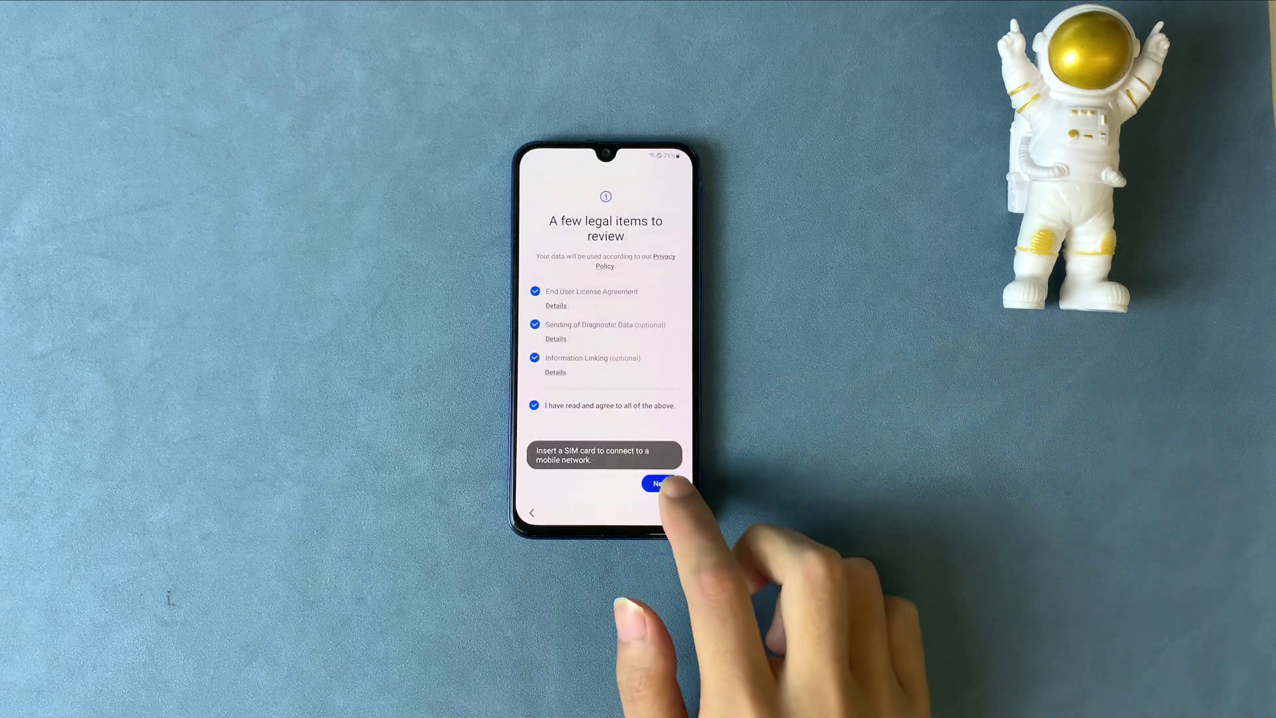
Step: Accept the 'A few legal items to review' screen so the phone starts preparing
left_click(660, 484)
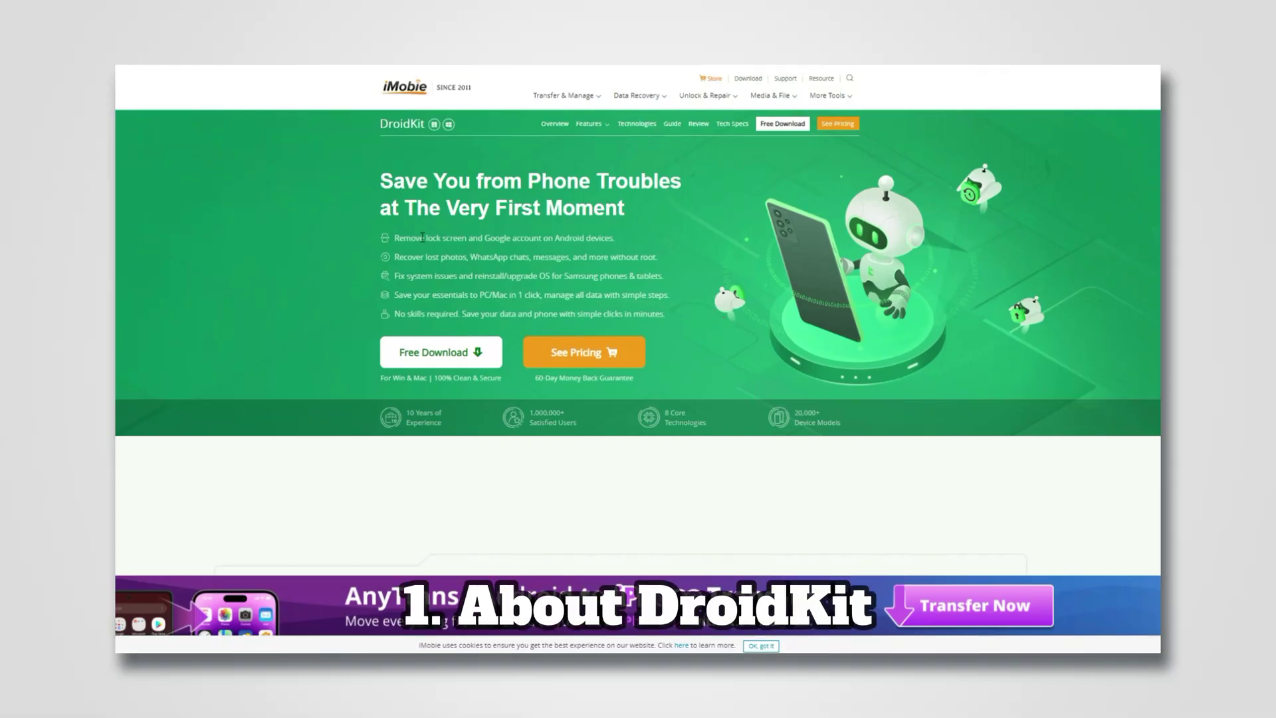
scroll(773, 292, "down", 2)
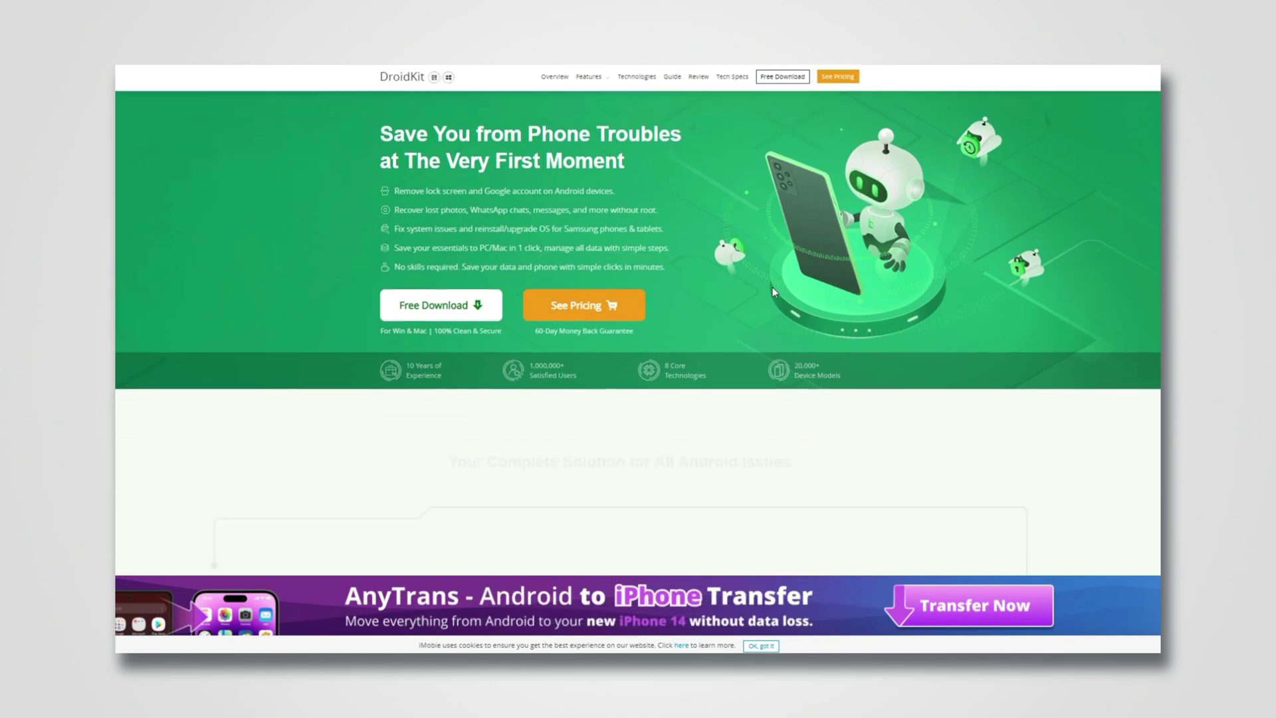
scroll(775, 293, "down", 2)
scroll(546, 409, "down", 1)
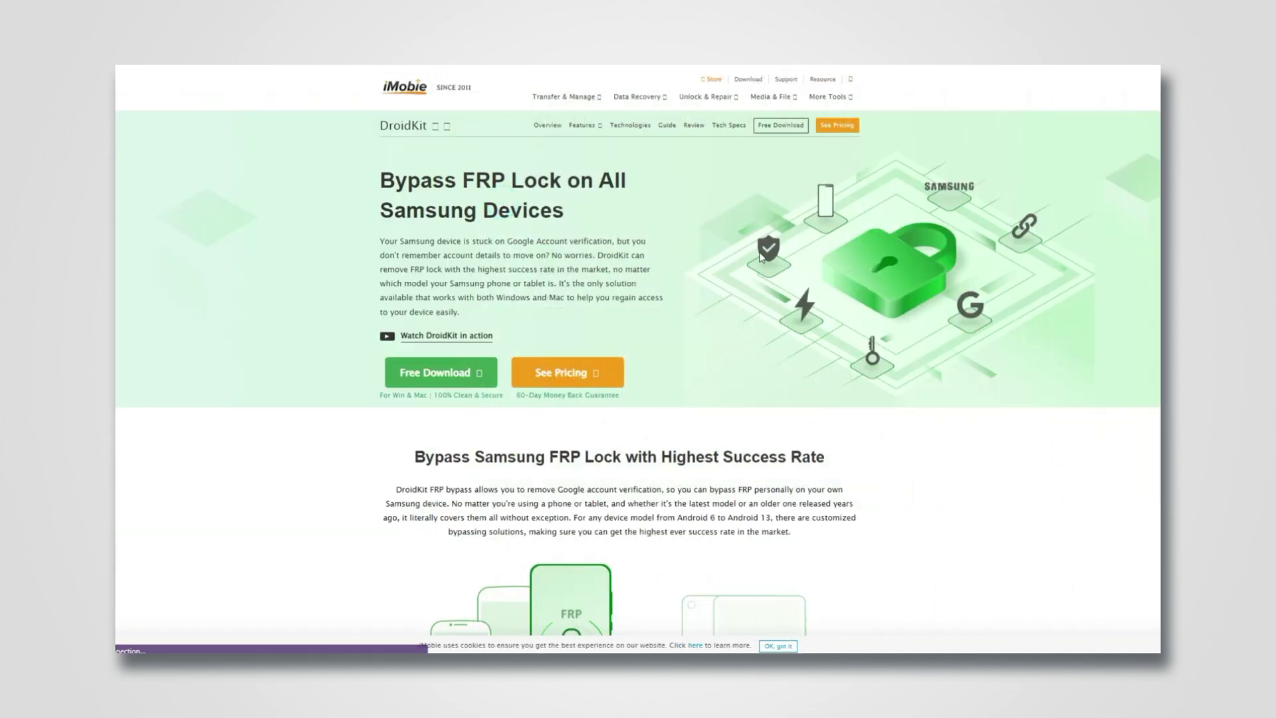
scroll(575, 330, "down", 2)
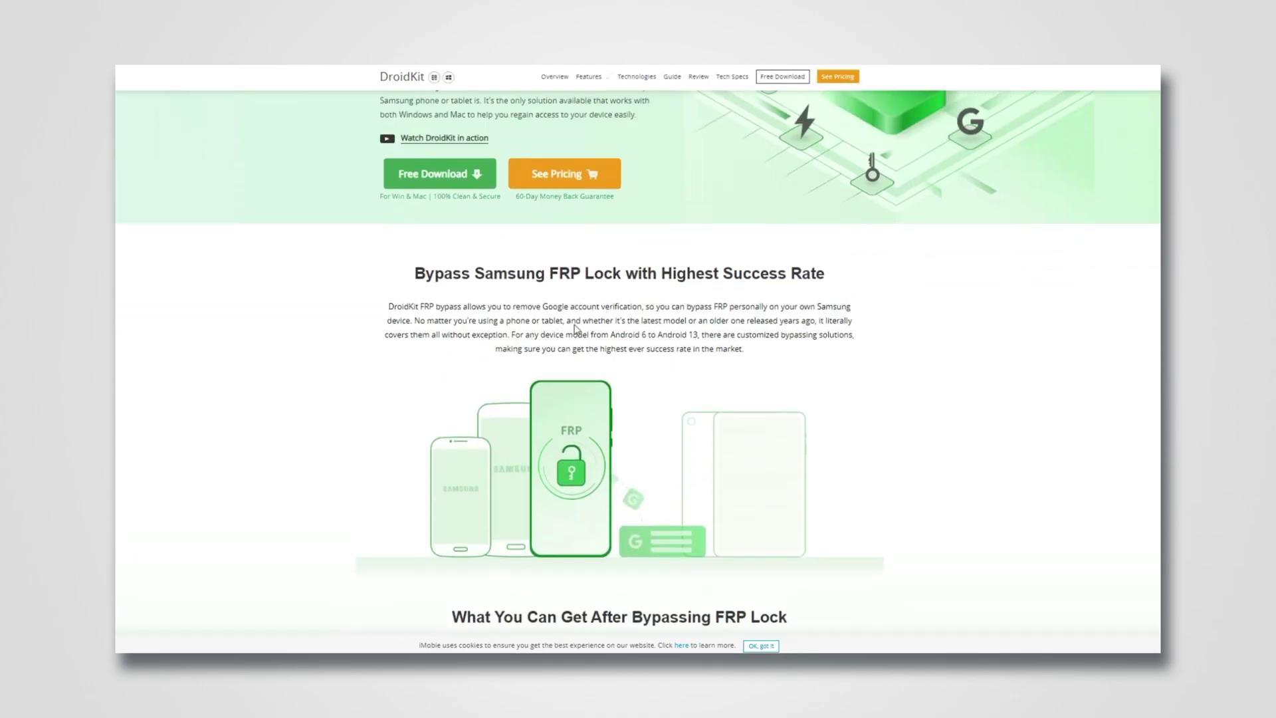
scroll(518, 400, "down", 2)
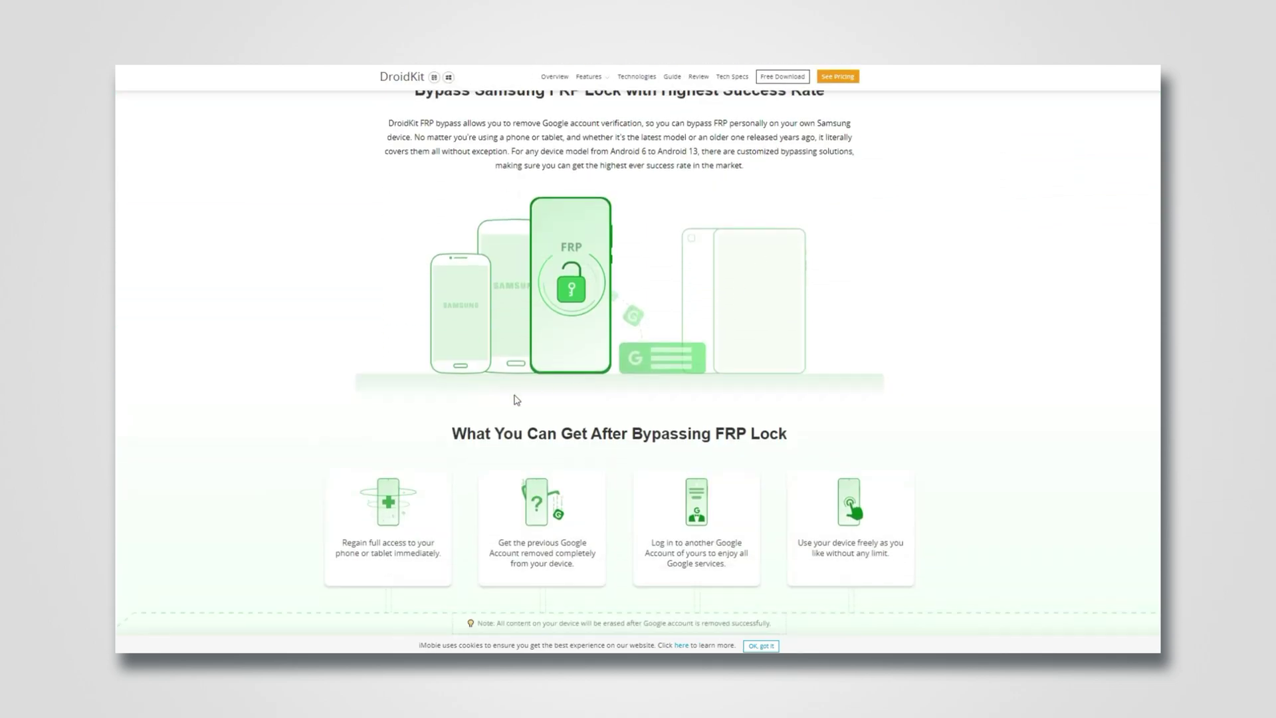
scroll(778, 429, "down", 1)
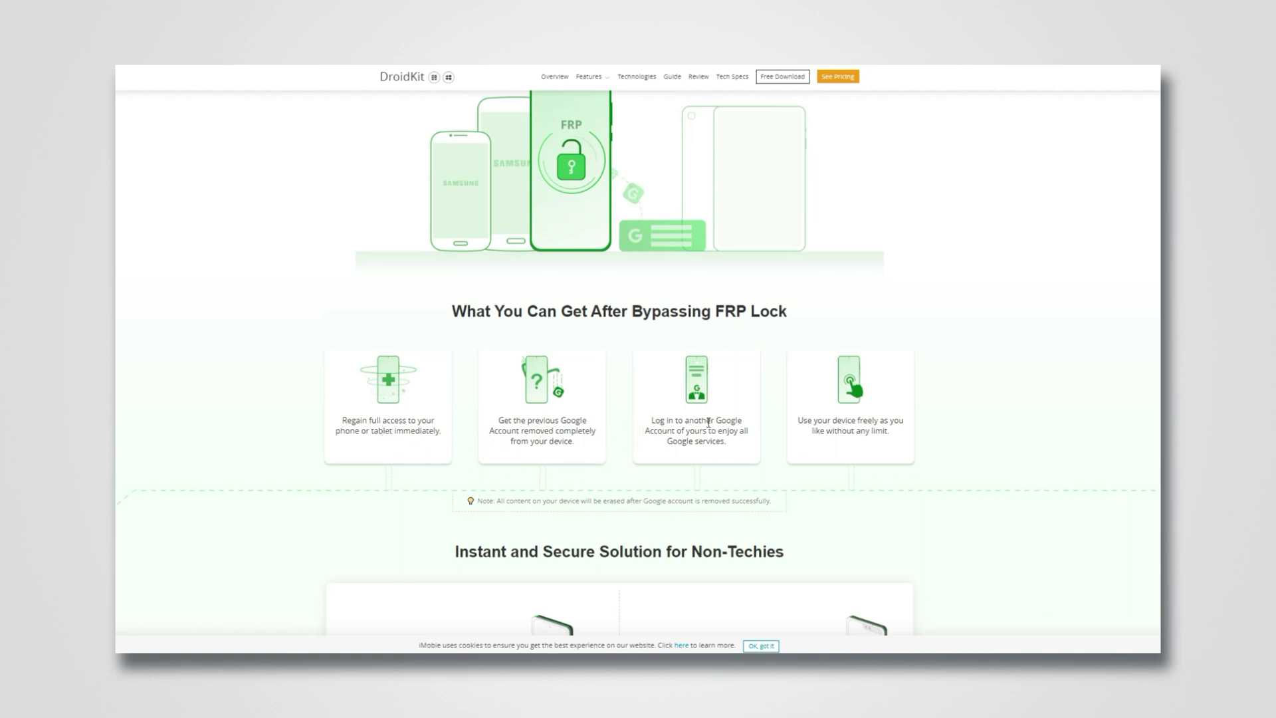
Step: Highlight the benefit about logging into another Google Account on the FRP Bypass page
left_click_drag(728, 441, 686, 391)
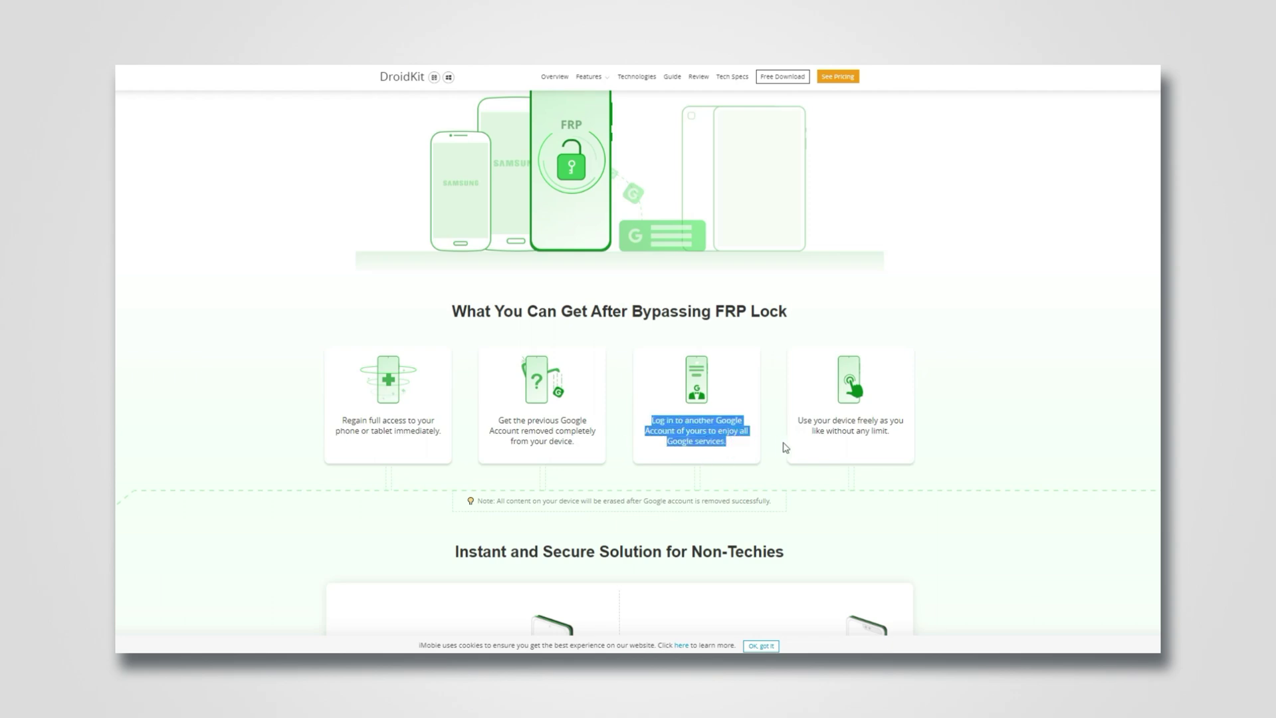
scroll(823, 448, "down", 2)
scroll(824, 450, "down", 2)
scroll(822, 447, "down", 2)
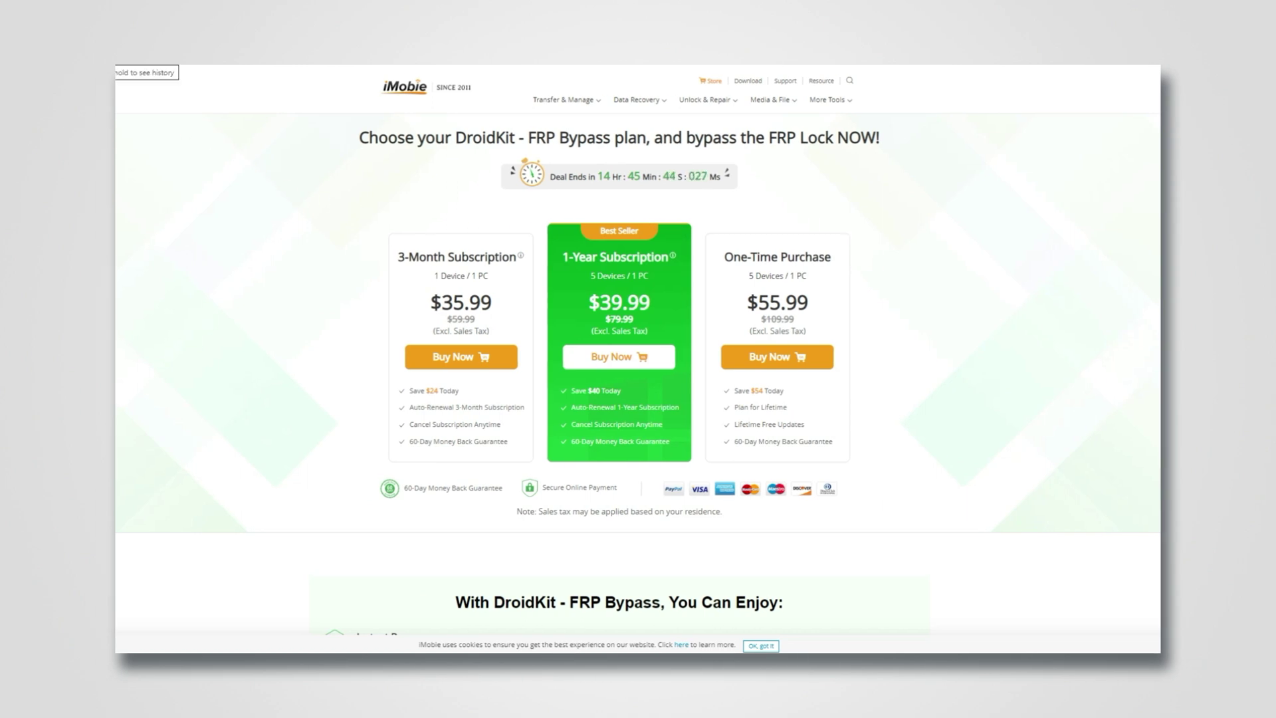
scroll(280, 214, "down", 3)
scroll(282, 228, "down", 1)
scroll(284, 229, "down", 3)
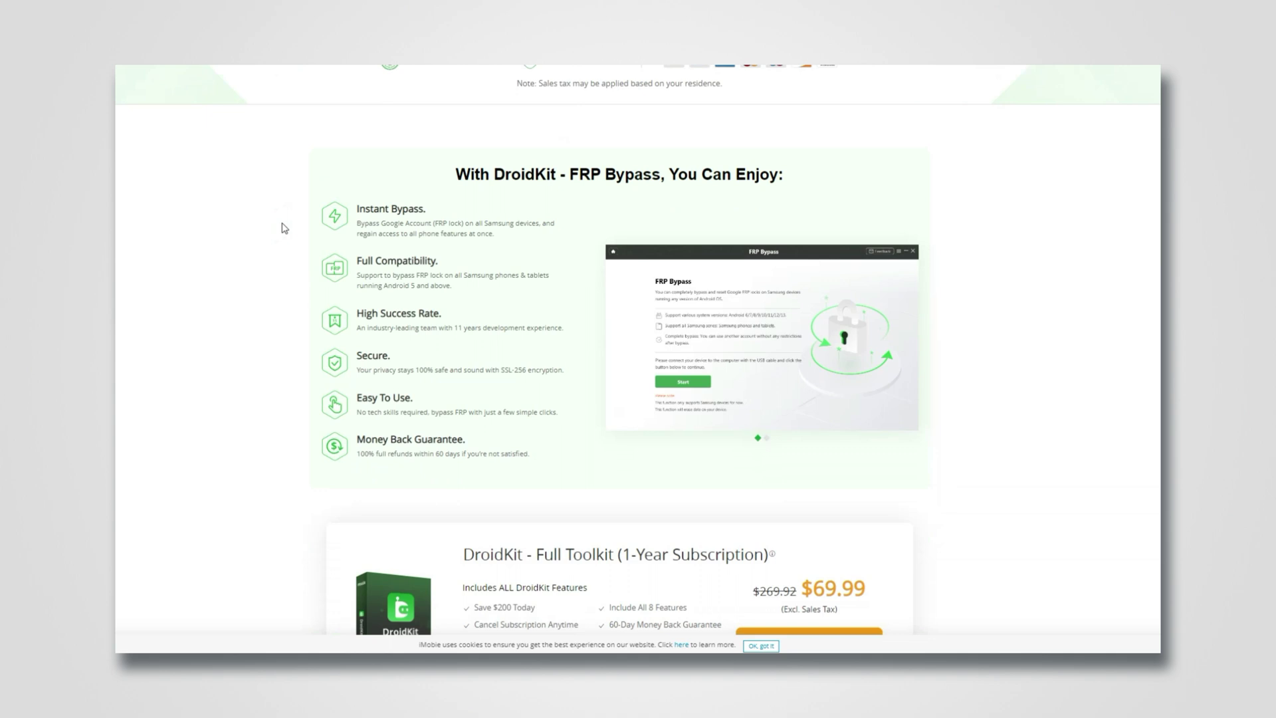
scroll(282, 228, "down", 3)
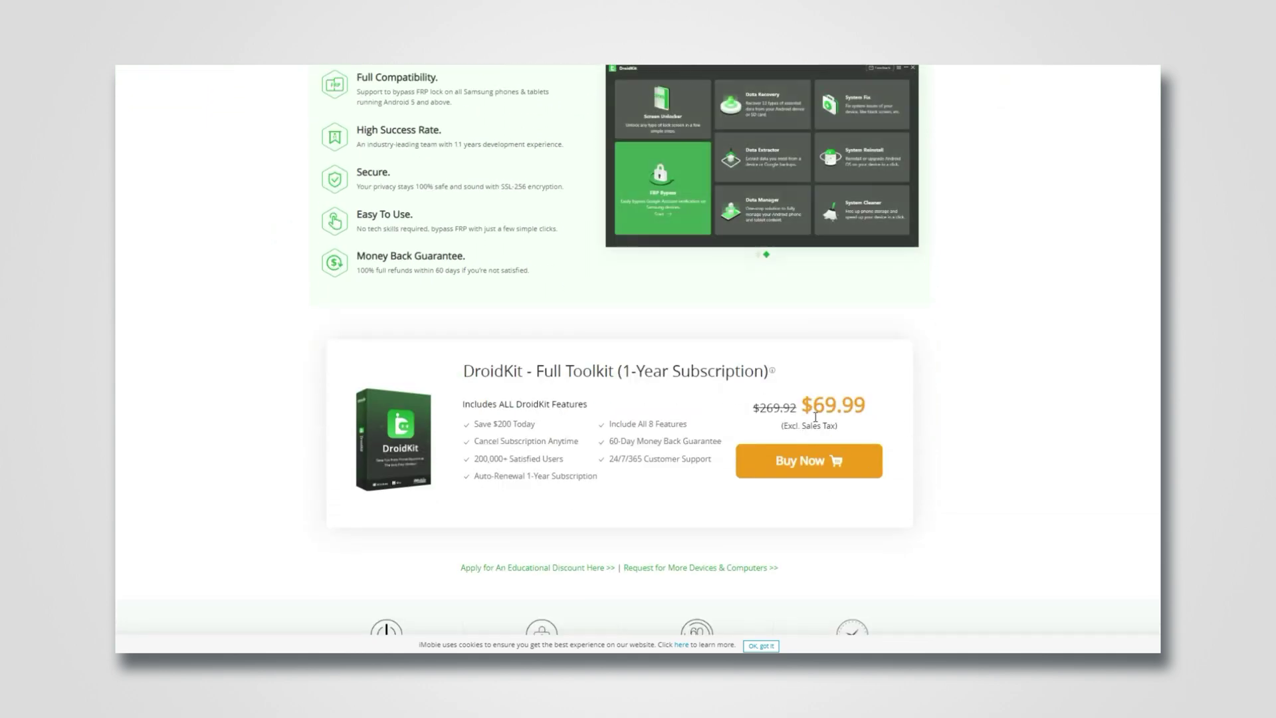
Step: Highlight the DroidKit Full Toolkit $69.99 one-year price, then clear the selection
left_click_drag(878, 417, 800, 408)
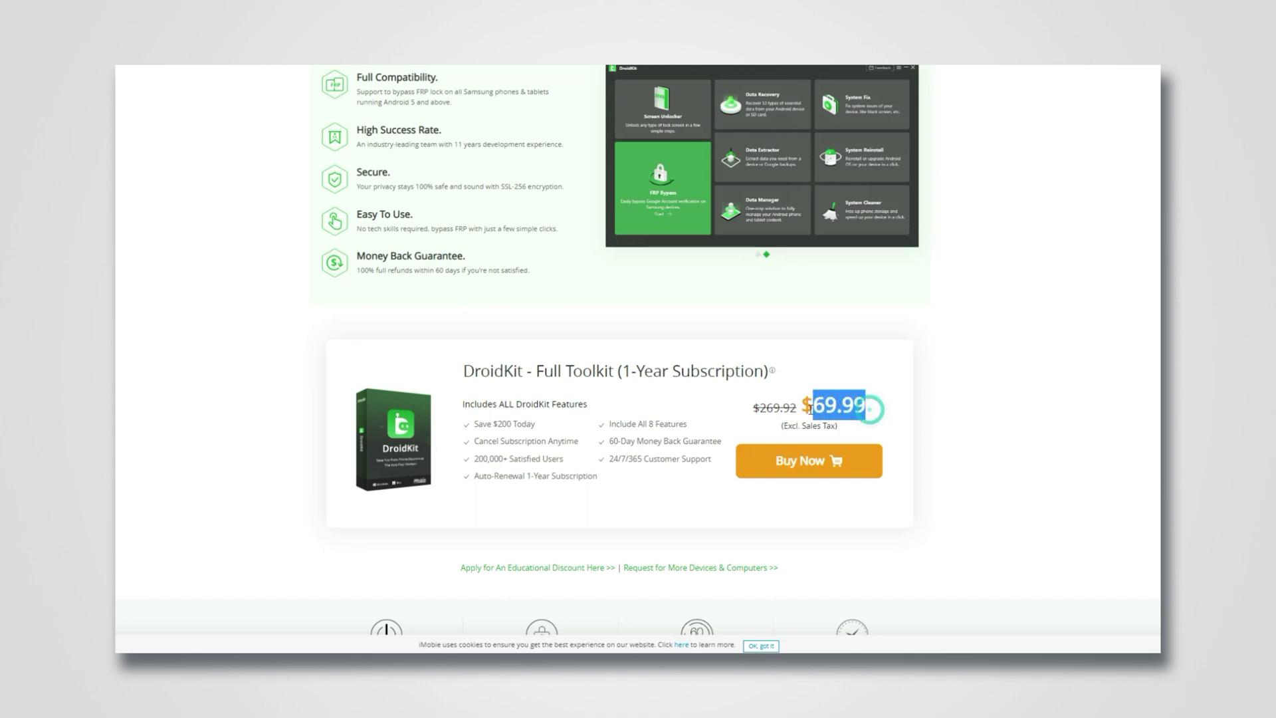
left_click(963, 425)
scroll(963, 424, "down", 3)
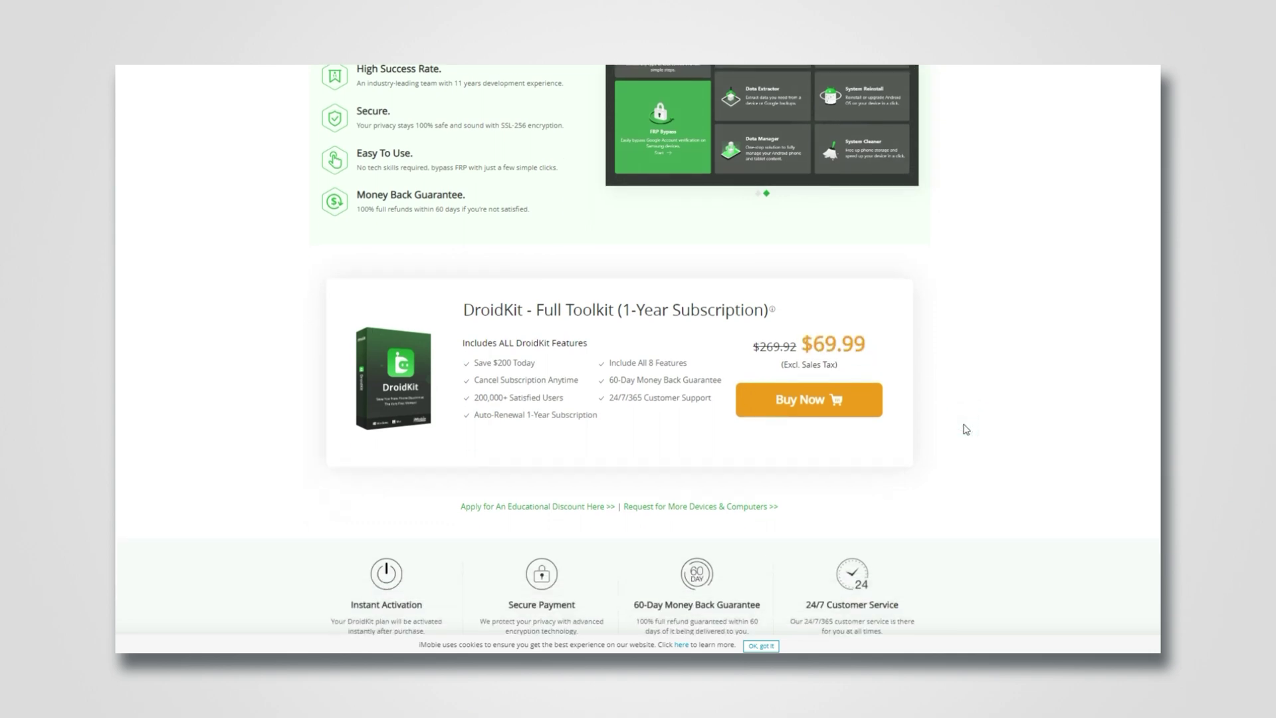
scroll(963, 428, "down", 10)
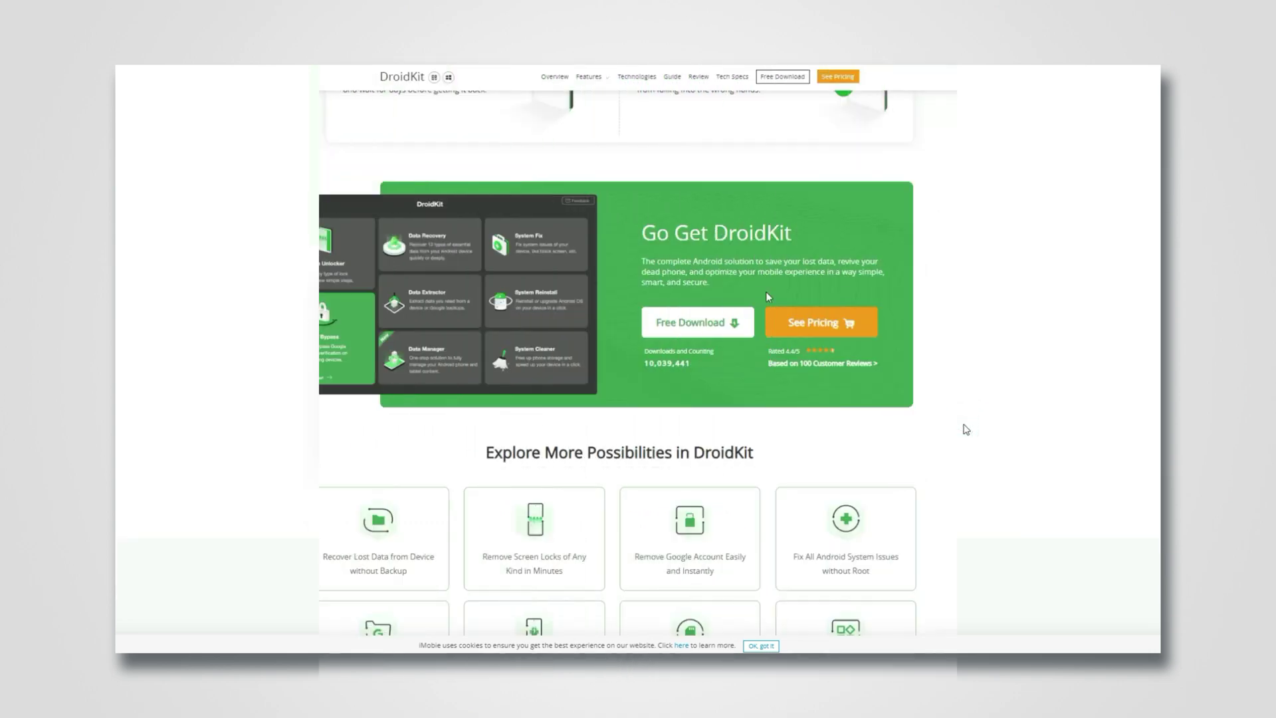
Step: Download DroidKit from the Go Get DroidKit banner
left_click(716, 326)
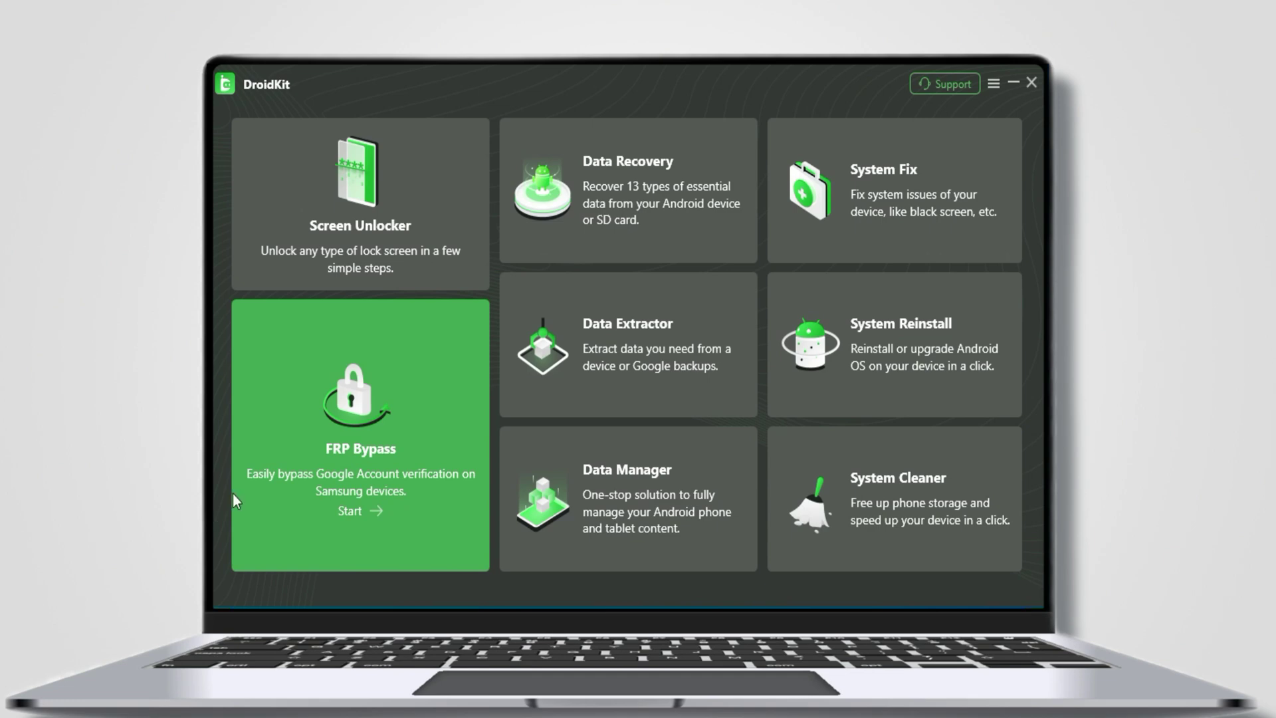
Step: Open FRP Bypass and start preparing the device configuration file
left_click(393, 485)
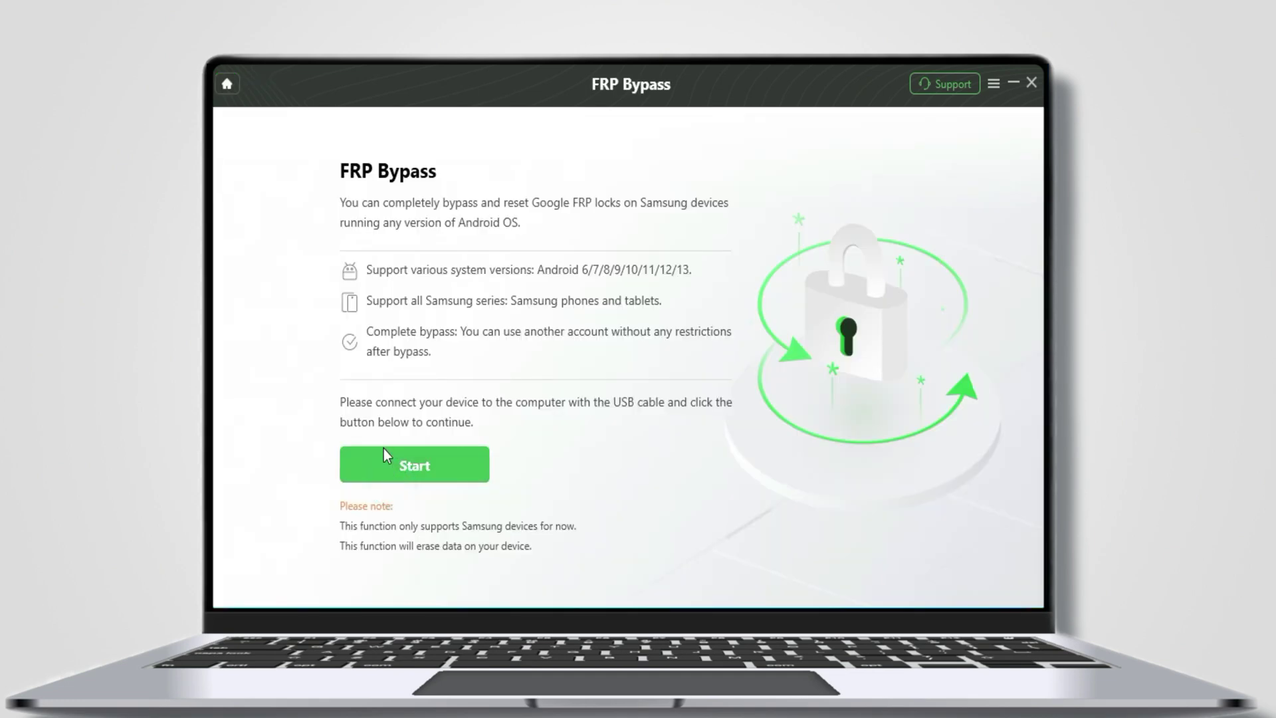
left_click(416, 466)
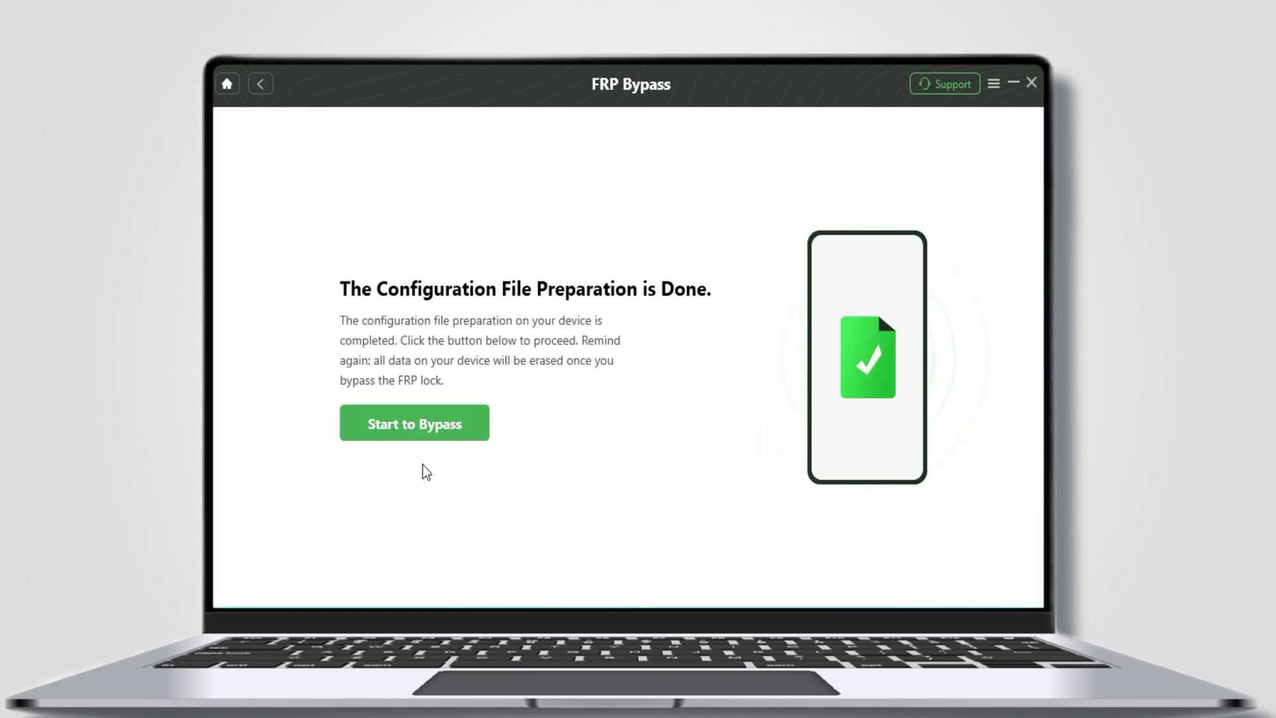
Step: Start the bypass and continue past the Recovery Mode instructions
left_click(430, 433)
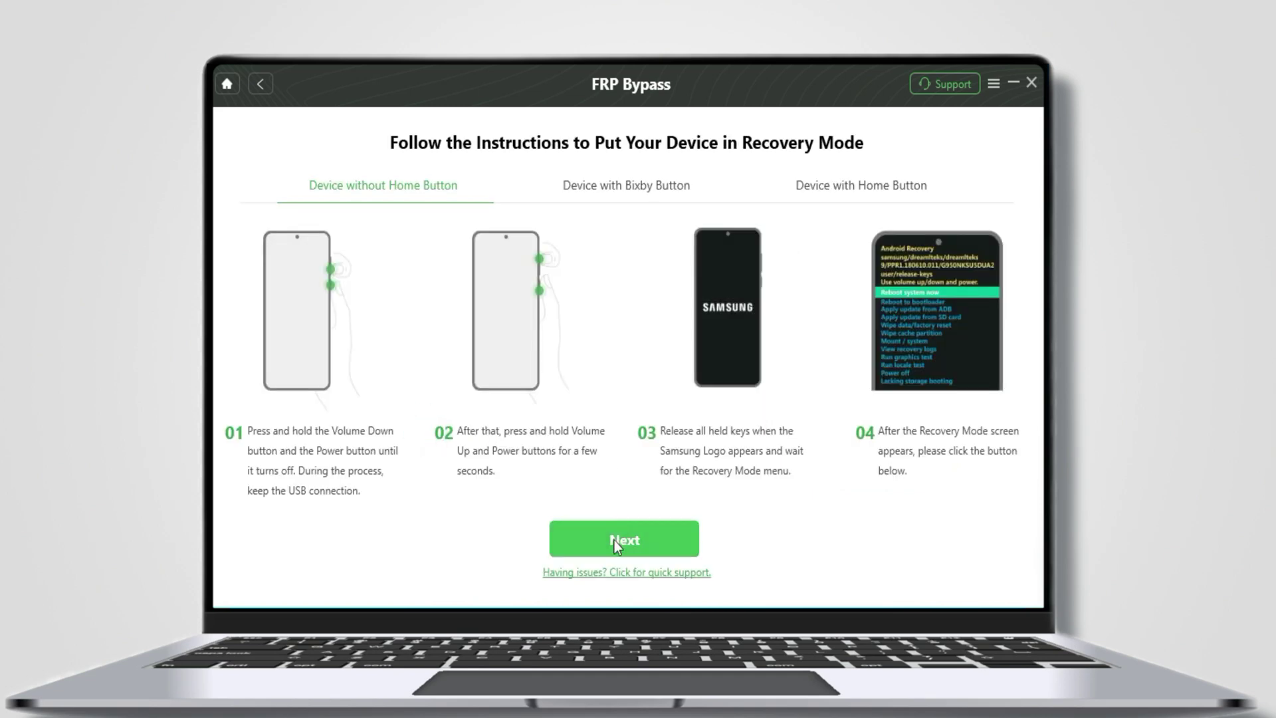
left_click(662, 540)
Step: Choose Android OS 11/12/13, advance through the wipe instructions, and trigger Reset
left_click(832, 365)
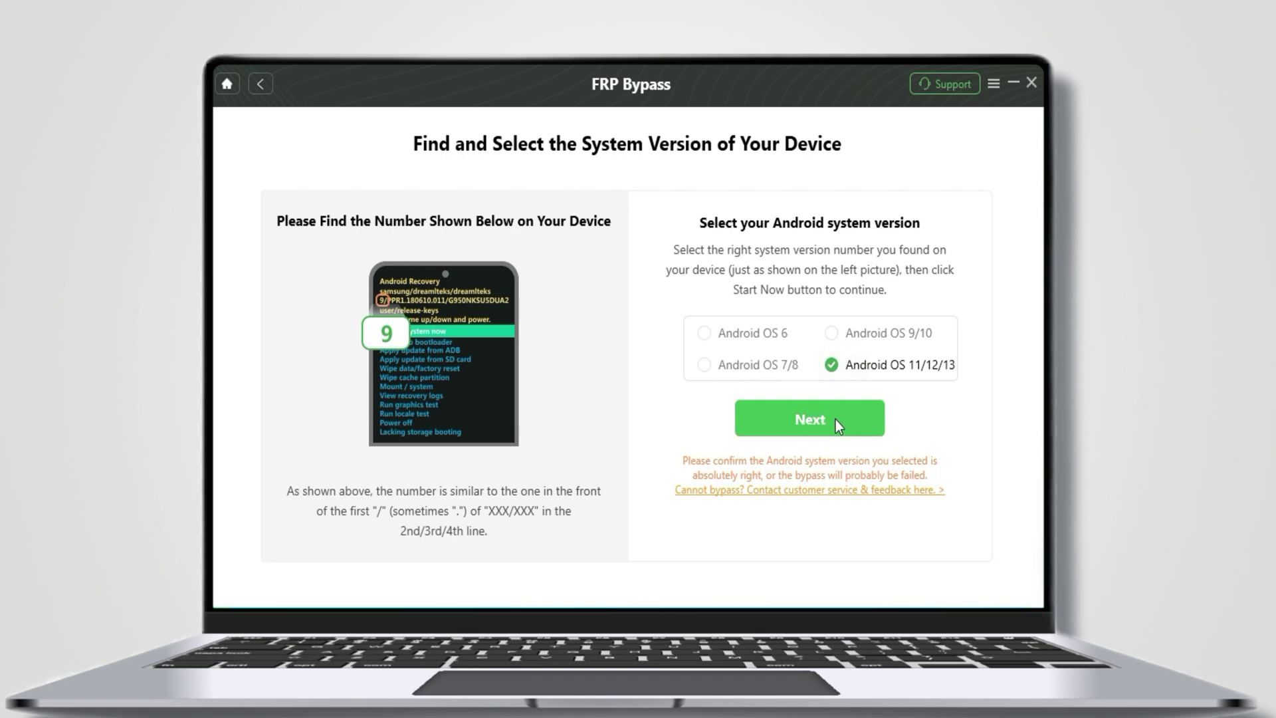
left_click(836, 419)
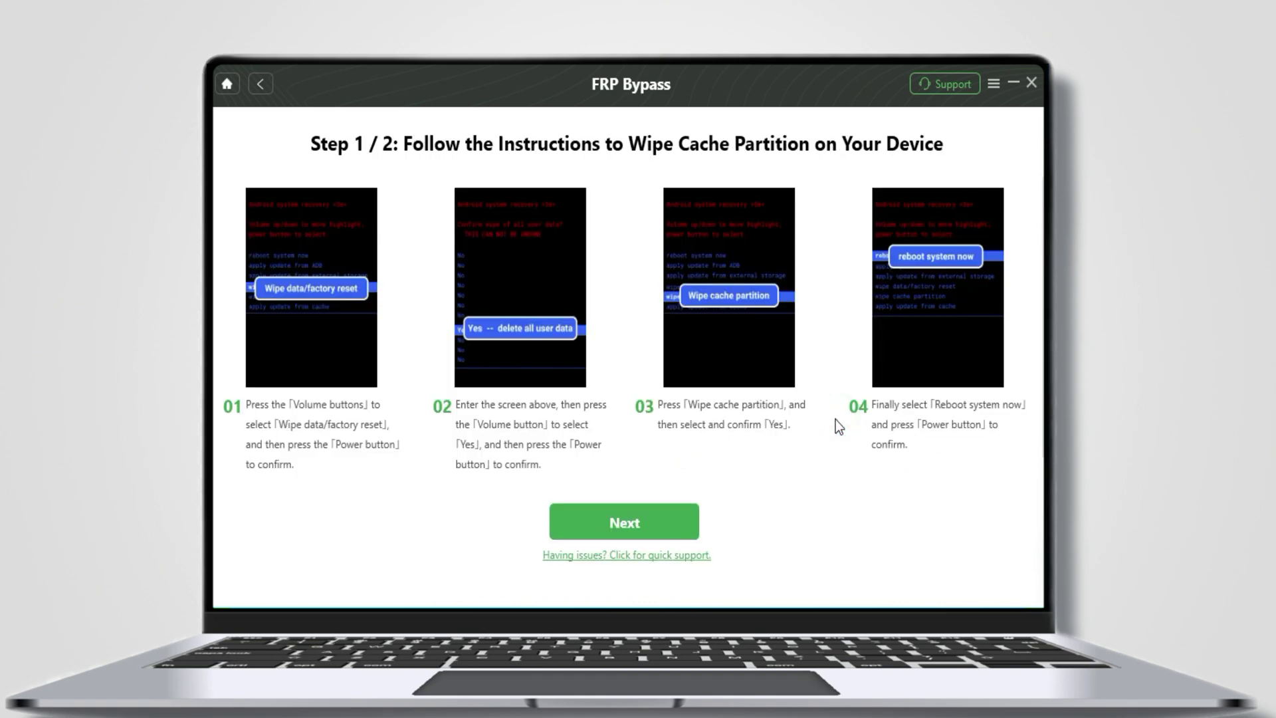
left_click(655, 519)
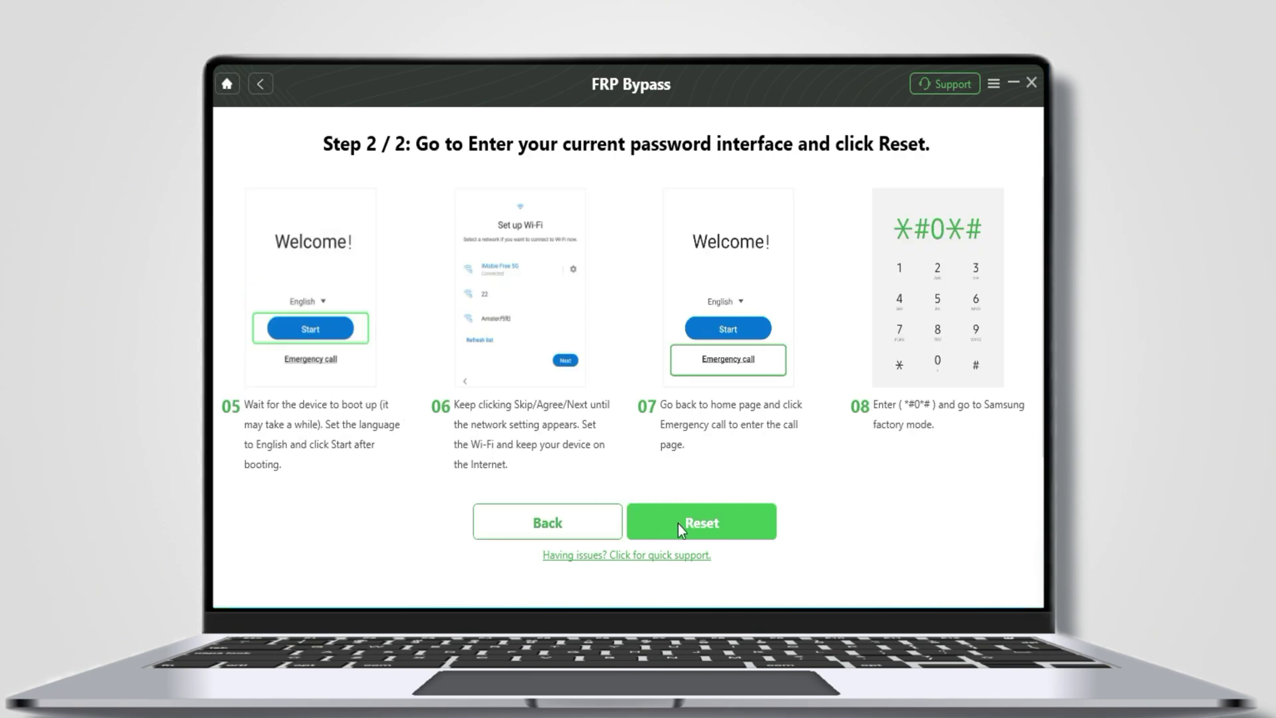
left_click(678, 523)
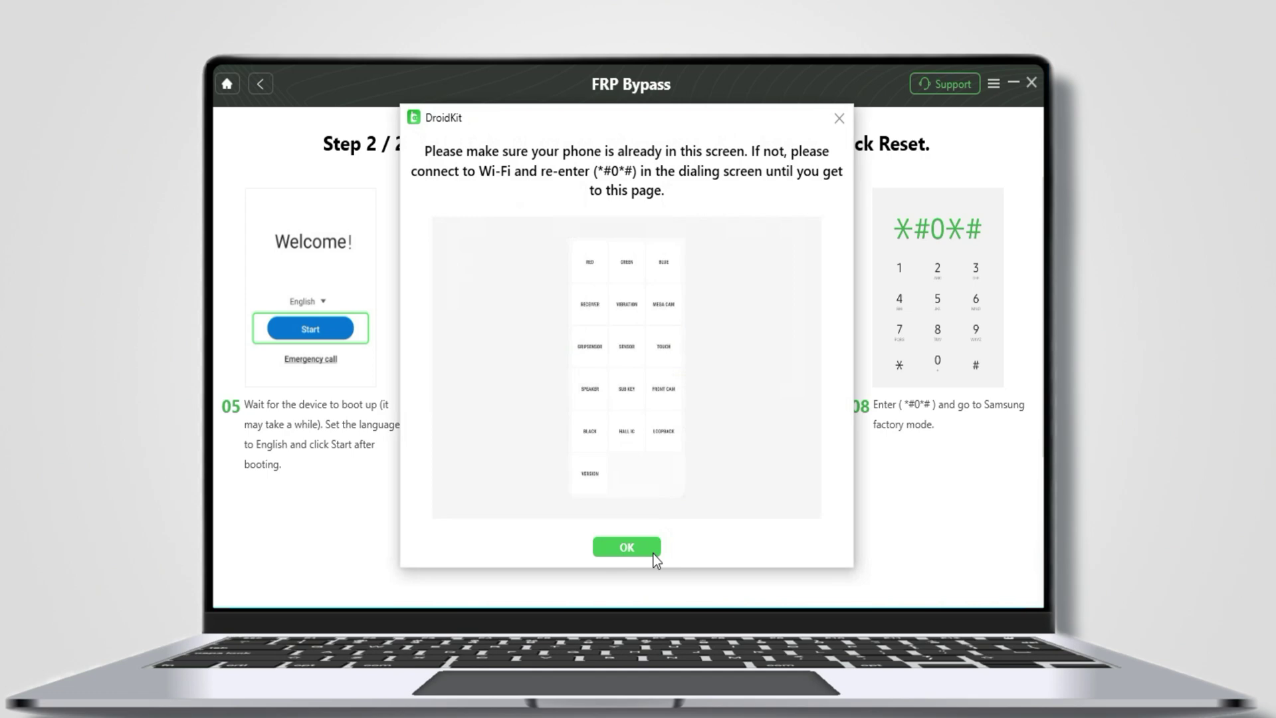
Step: Confirm the phone shows the factory mode screen so the bypass proceeds
left_click(629, 548)
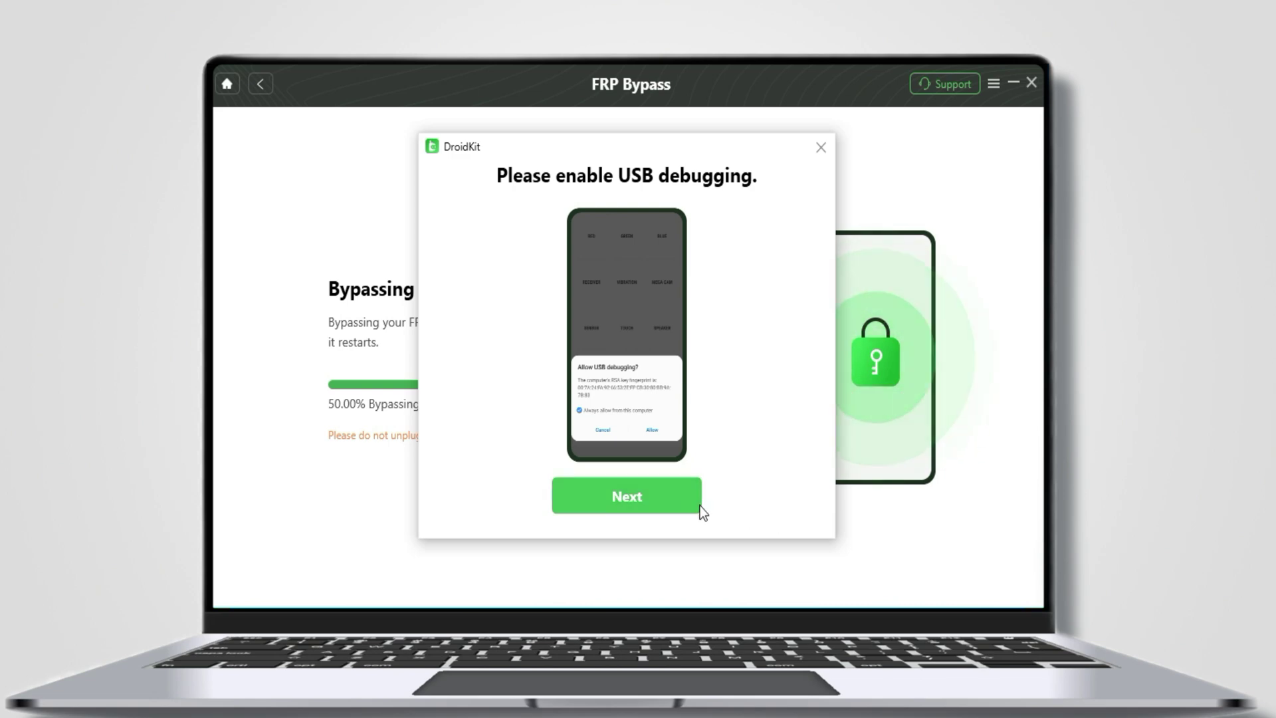
left_click(669, 506)
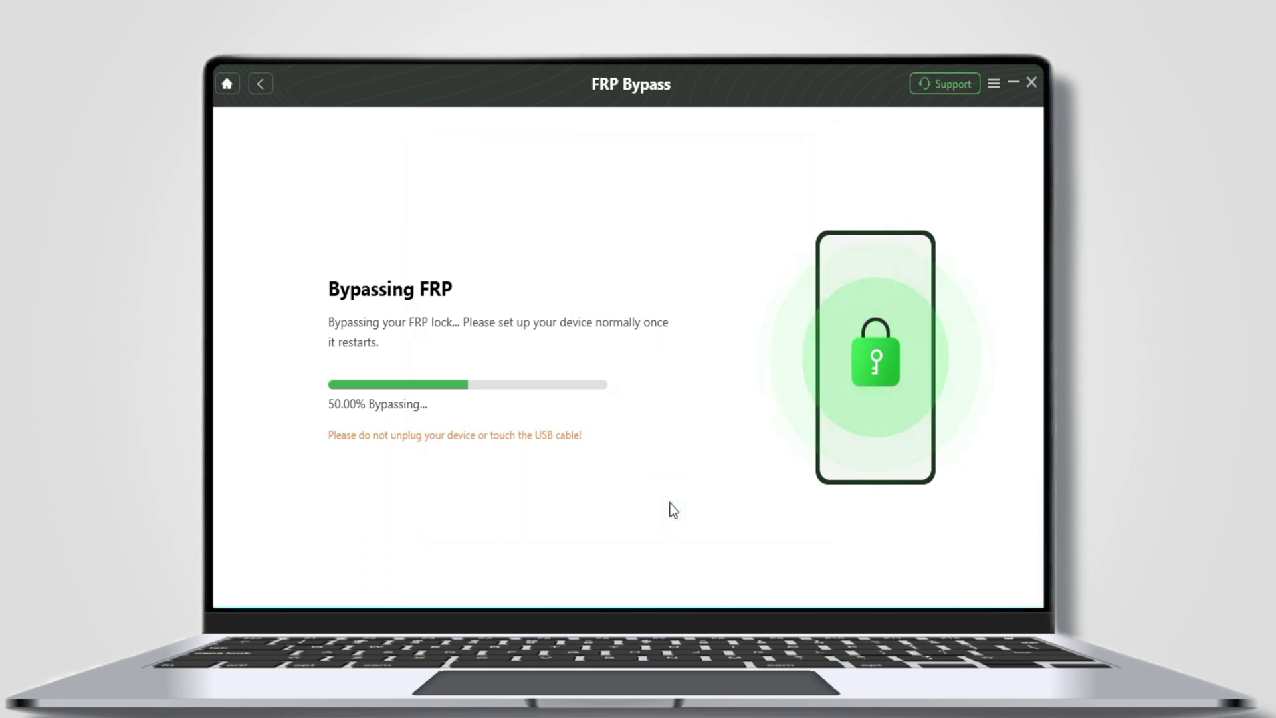